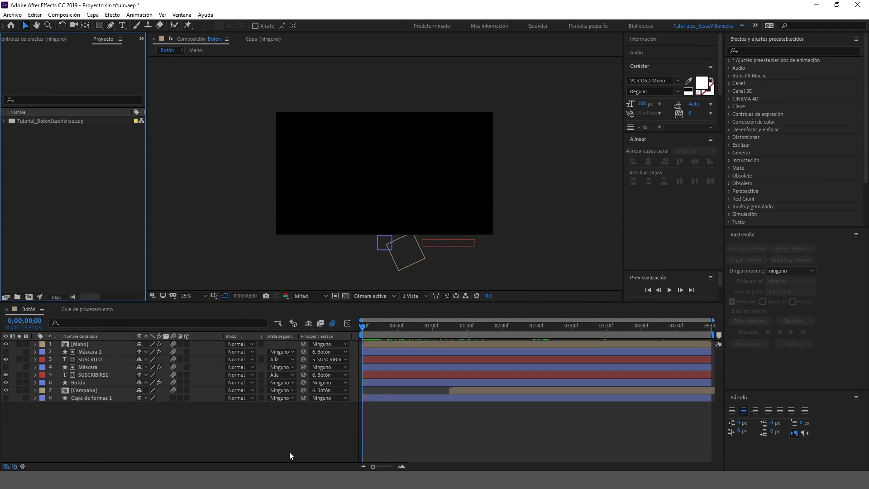
Scrub the Botón timeline to 0;00;02;11, where the SUSCRITO button and bell appear.
left_click_drag(364, 327, 516, 333)
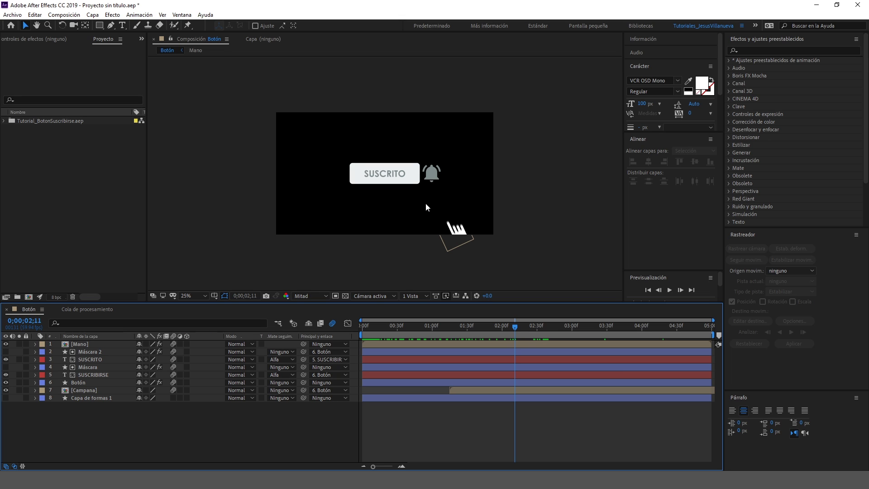
left_click(267, 479)
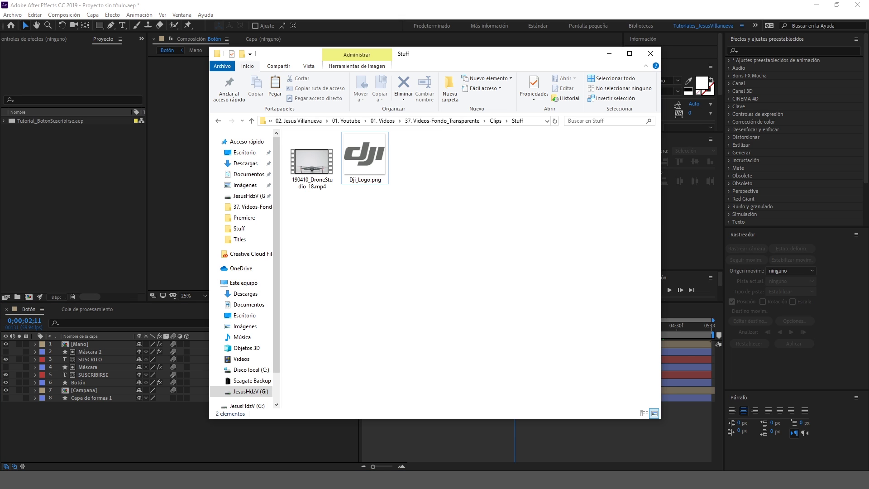
left_click(376, 152)
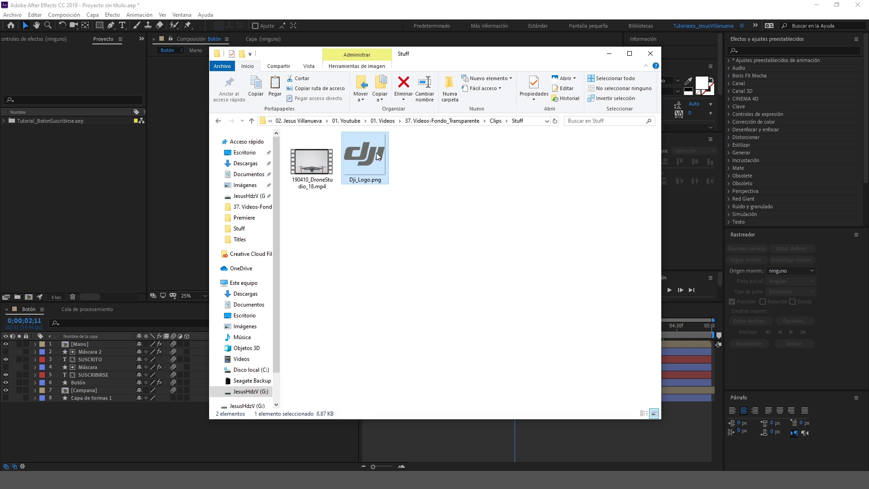
left_click(181, 416)
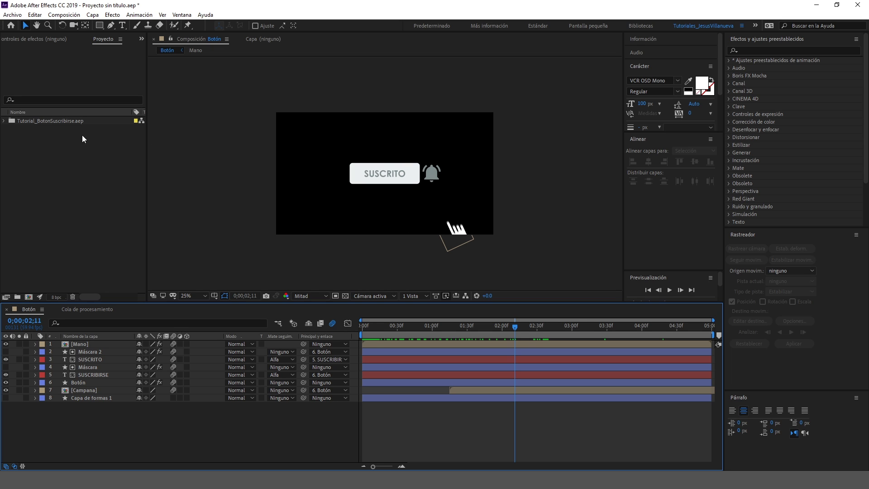
Review Botón's composition settings (1920×1080, 59.94 fps, Negro background) and accept them unchanged.
left_click(4, 121)
right_click(24, 129)
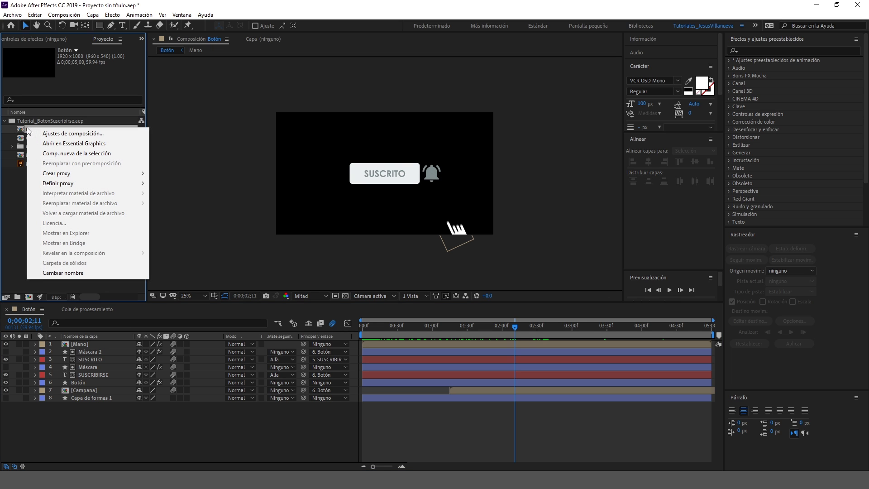
left_click(42, 133)
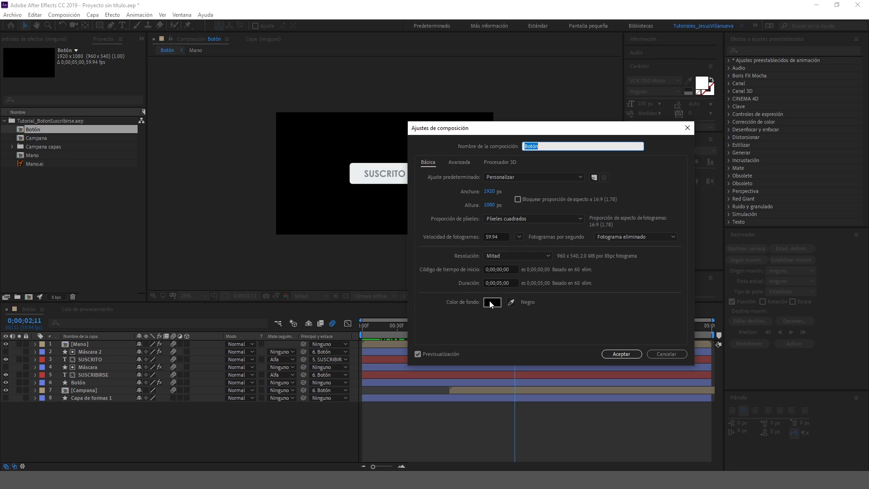
left_click(616, 357)
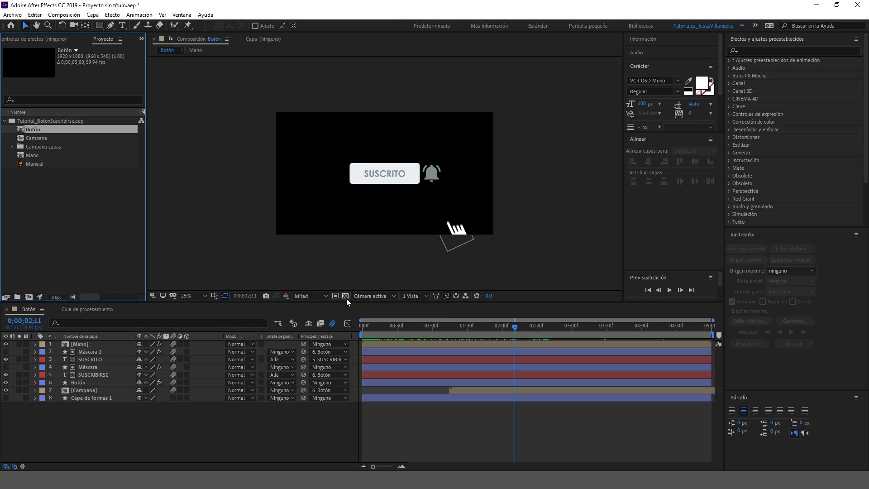
Toggle the transparency grid on and off to check Botón's background, then open the Composición menu.
left_click(347, 297)
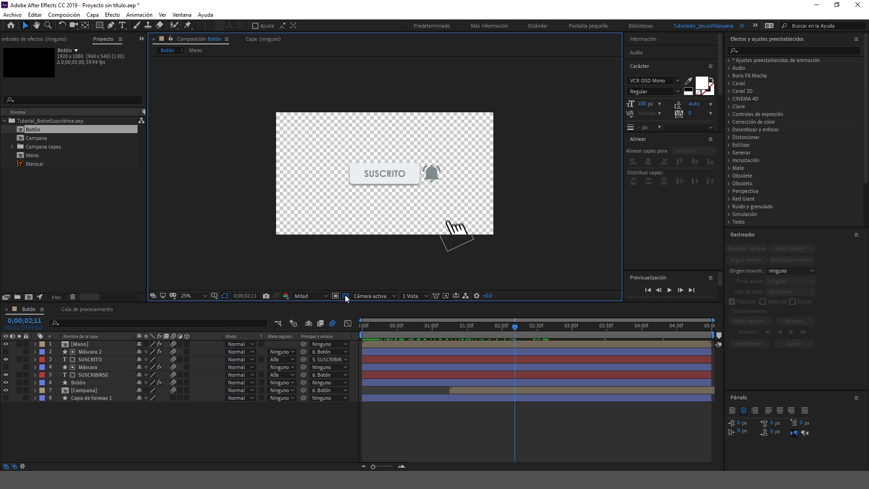
left_click(345, 296)
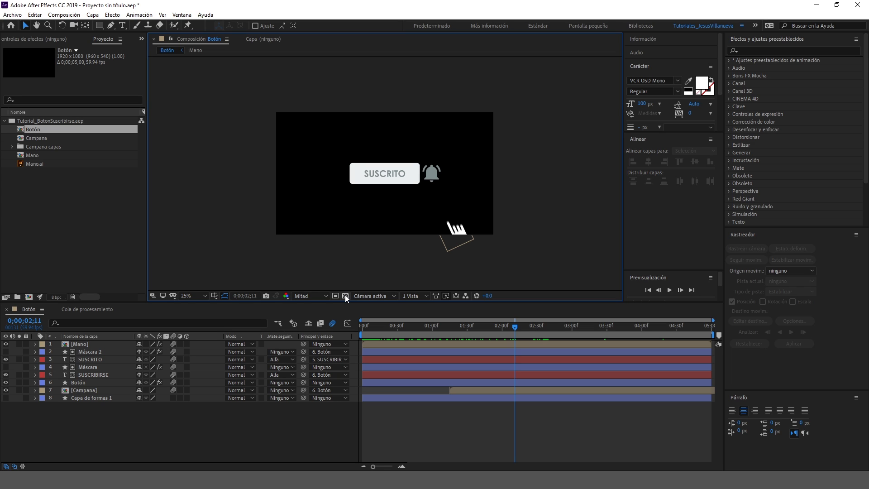
left_click(54, 16)
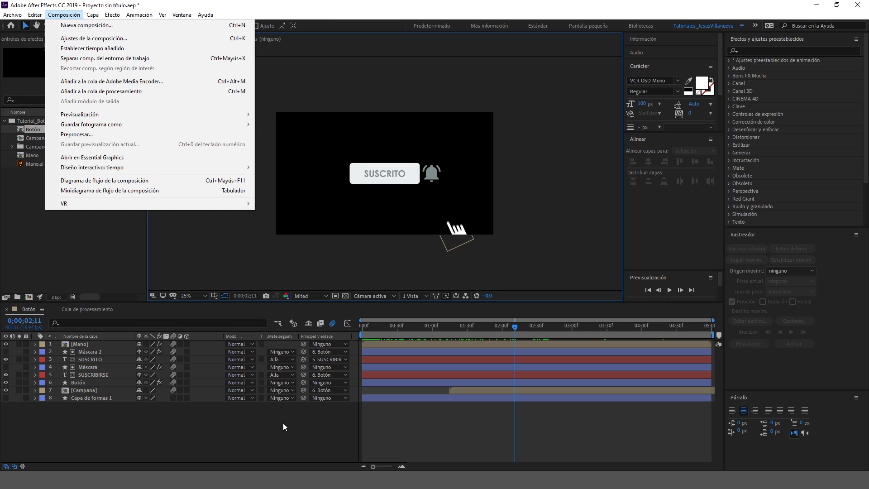
Add Botón to the render queue with Ctrl+M and open its Sin pérdida output module.
key("ctrl+m")
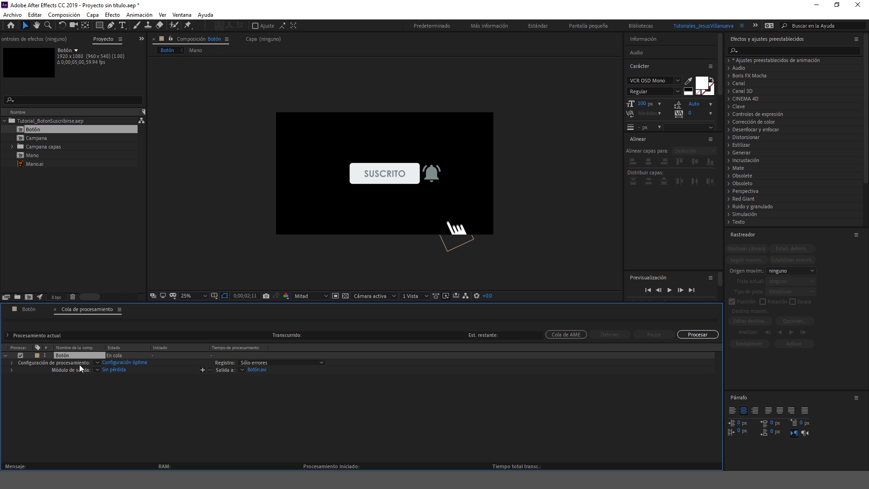
left_click(111, 369)
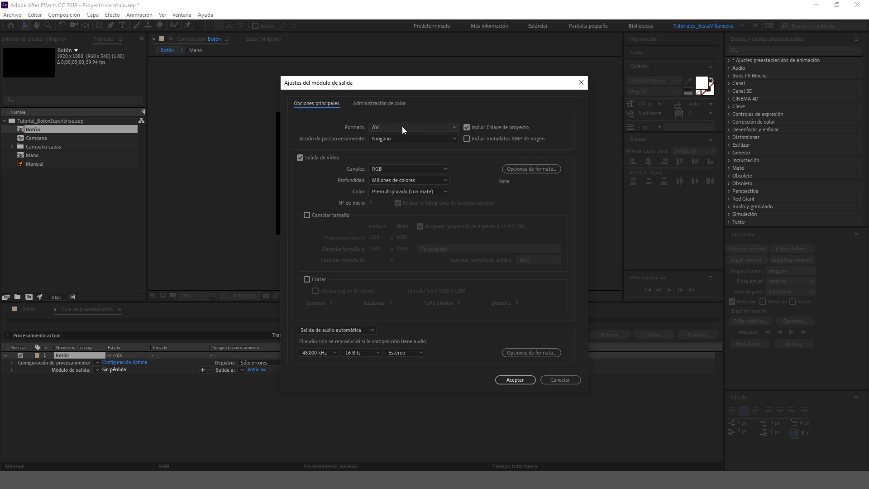
Set the output format to QuickTime with RGB + Alfa channels and open its format options.
left_click(445, 128)
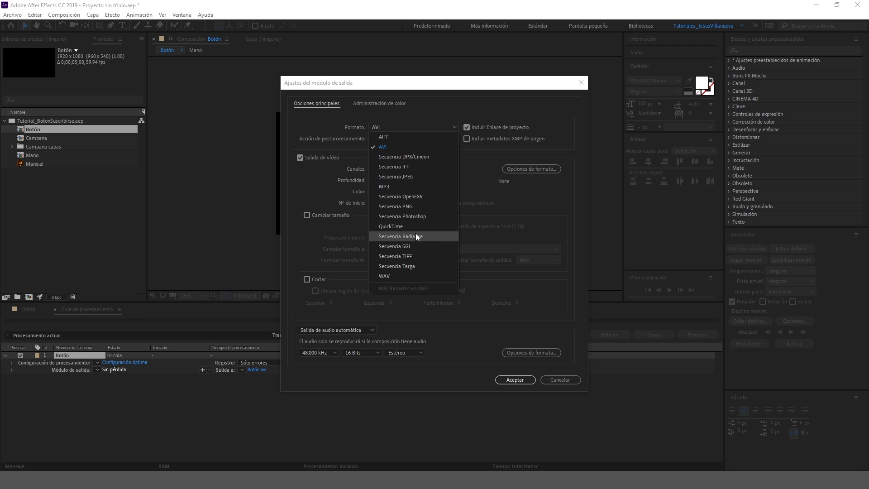
left_click(399, 148)
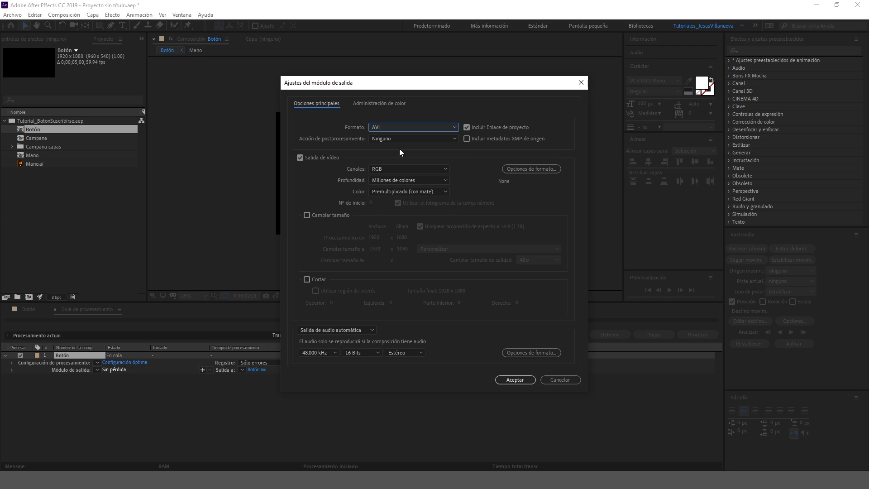
left_click(426, 128)
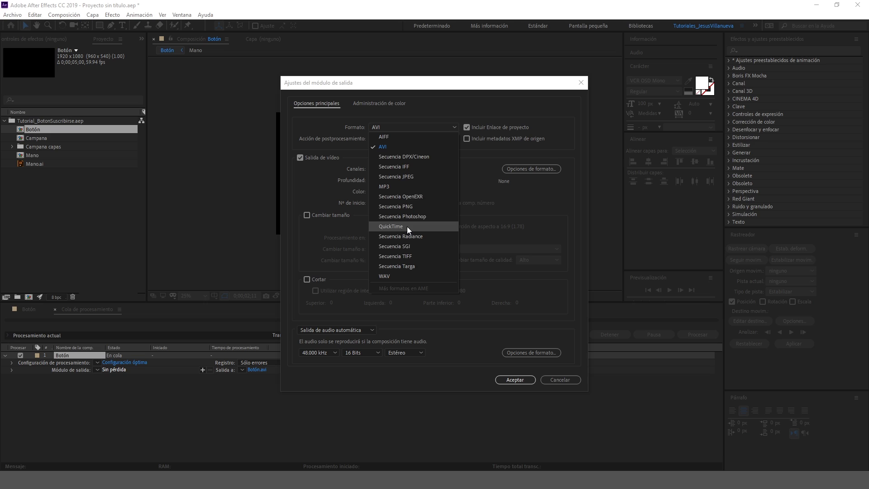
left_click(408, 226)
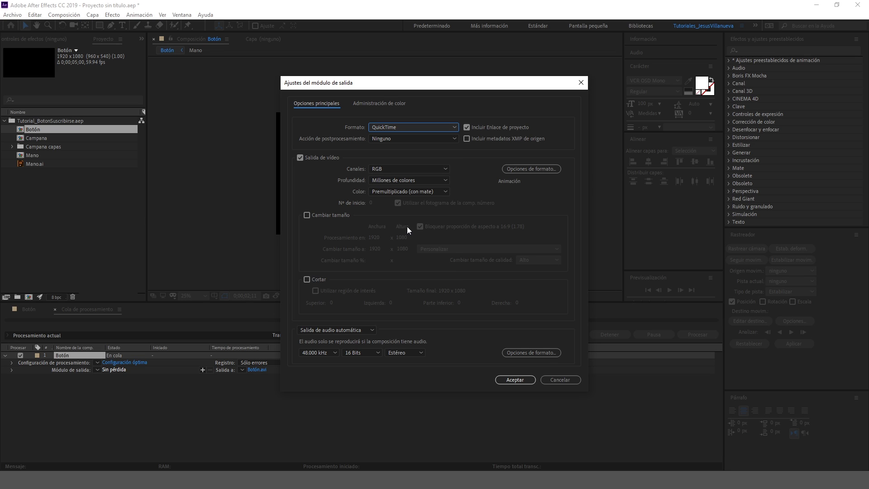
left_click(402, 167)
left_click(388, 199)
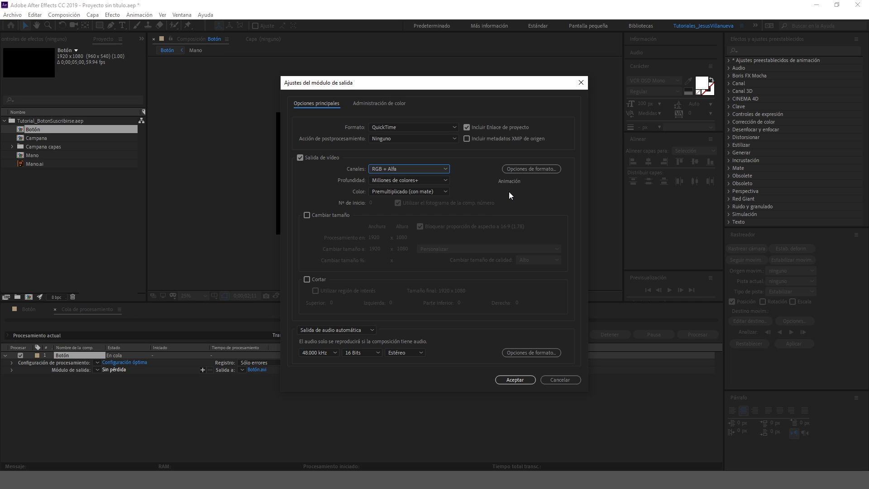
left_click(525, 170)
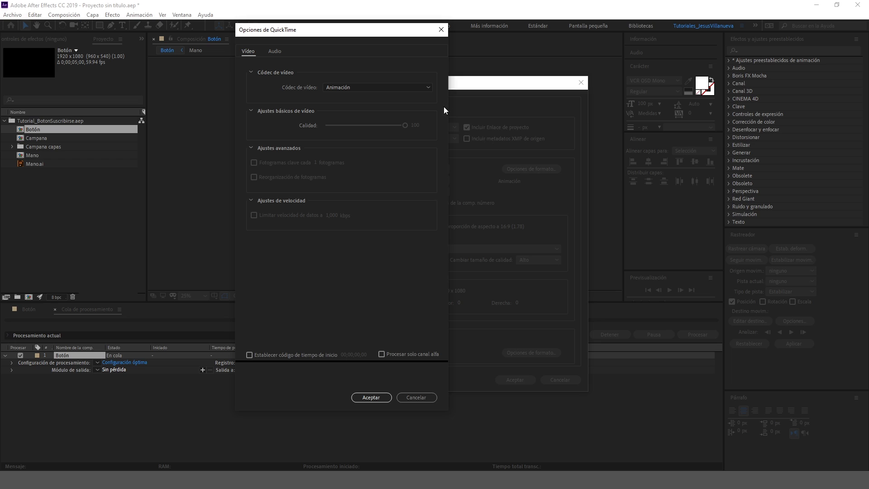
Settle on the Animación video codec for the QuickTime output and confirm it.
left_click(428, 88)
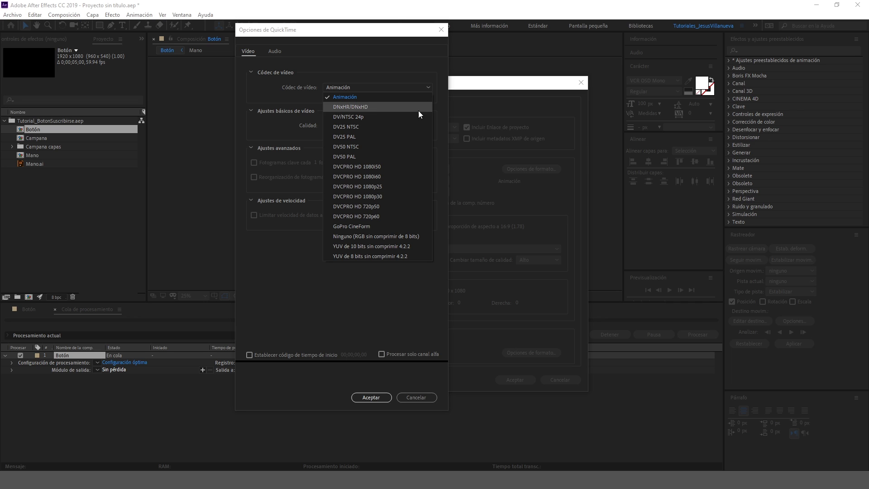
left_click(388, 177)
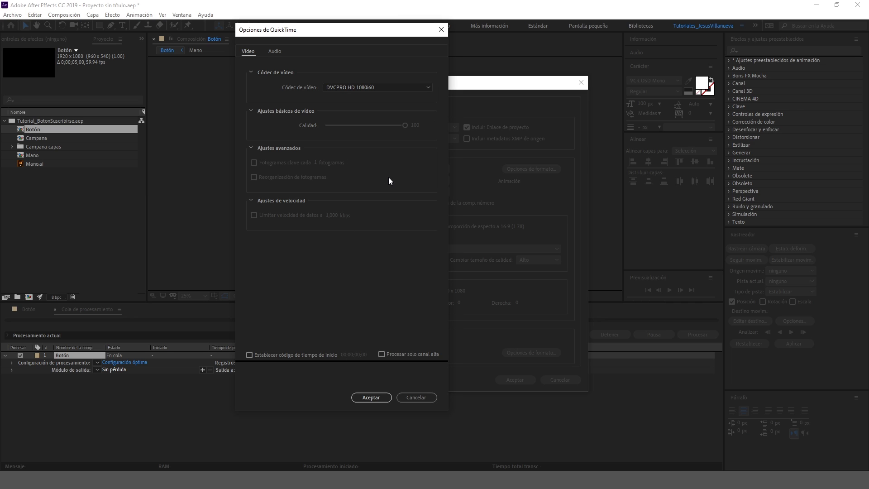
left_click(382, 398)
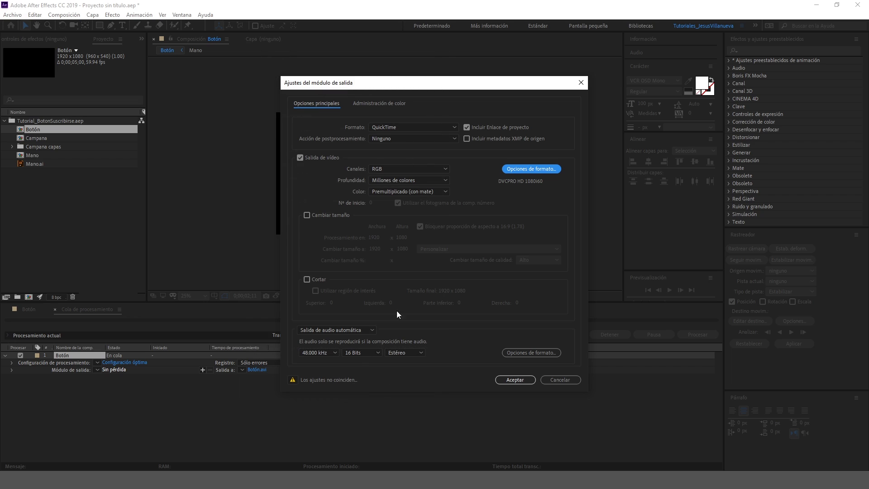
left_click(385, 170)
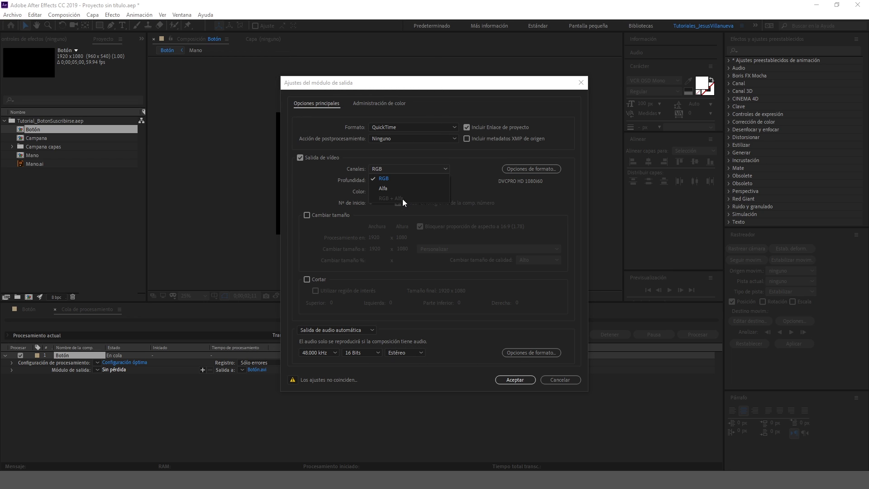
left_click(516, 169)
left_click(416, 89)
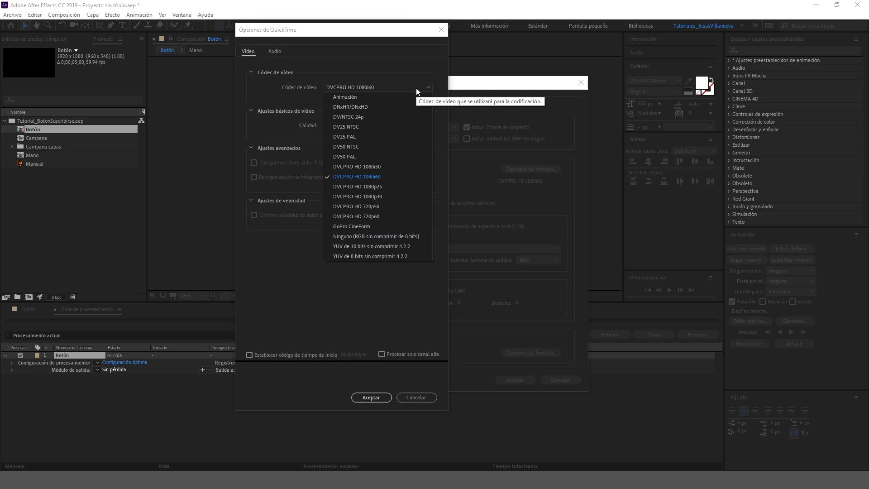
left_click(359, 226)
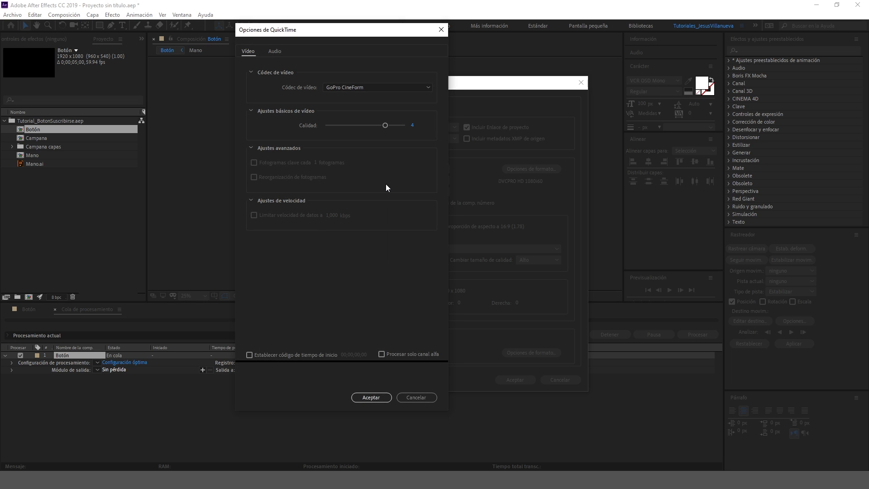
left_click(401, 91)
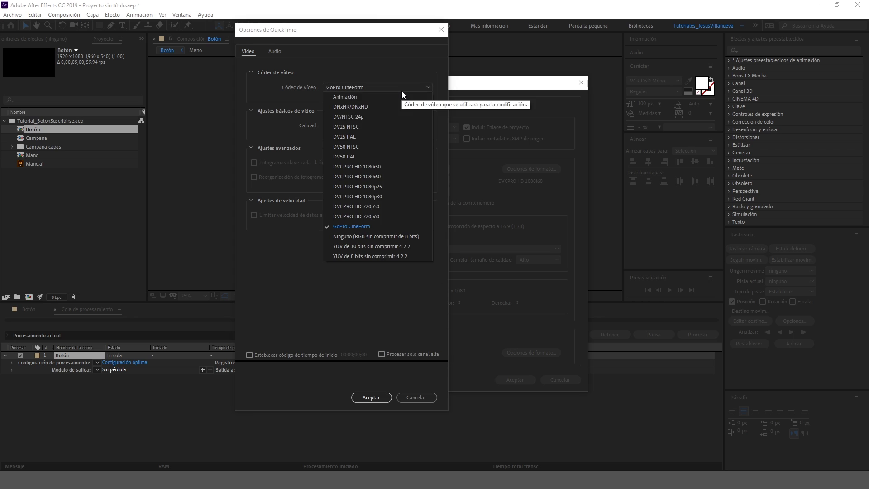
left_click(379, 98)
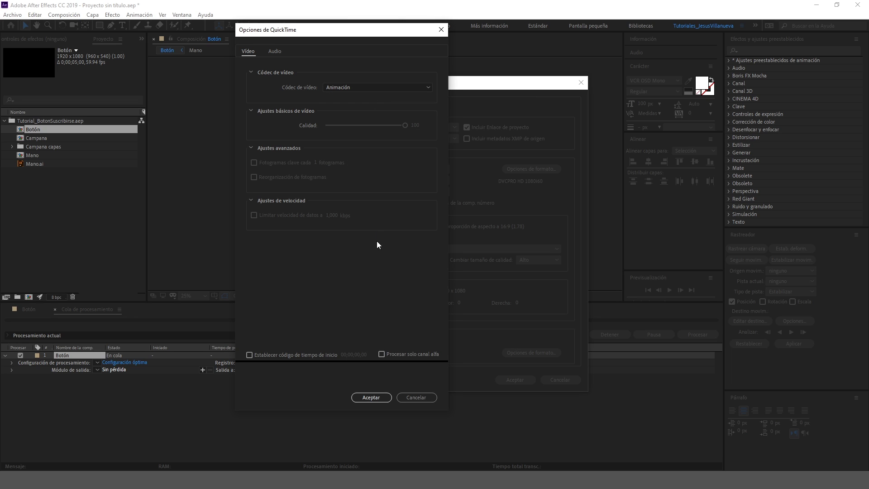
left_click(362, 398)
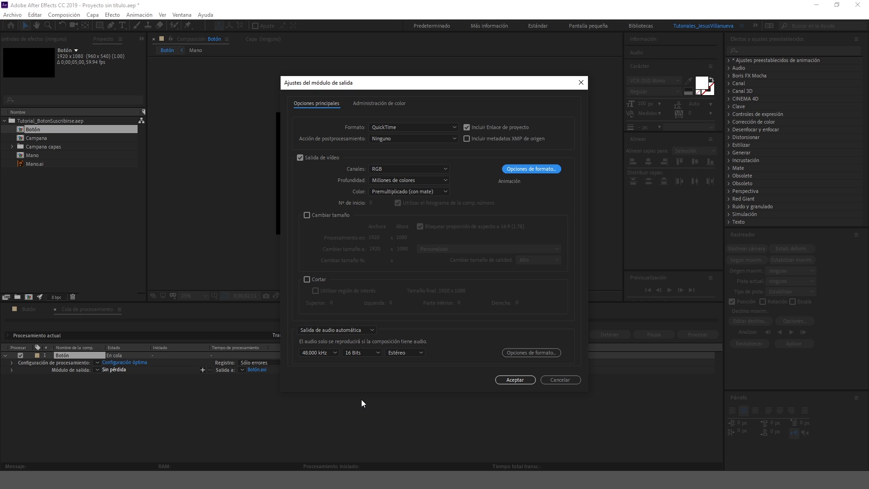
Set audio to Salida de audio desactivada and confirm the output module settings.
left_click(341, 330)
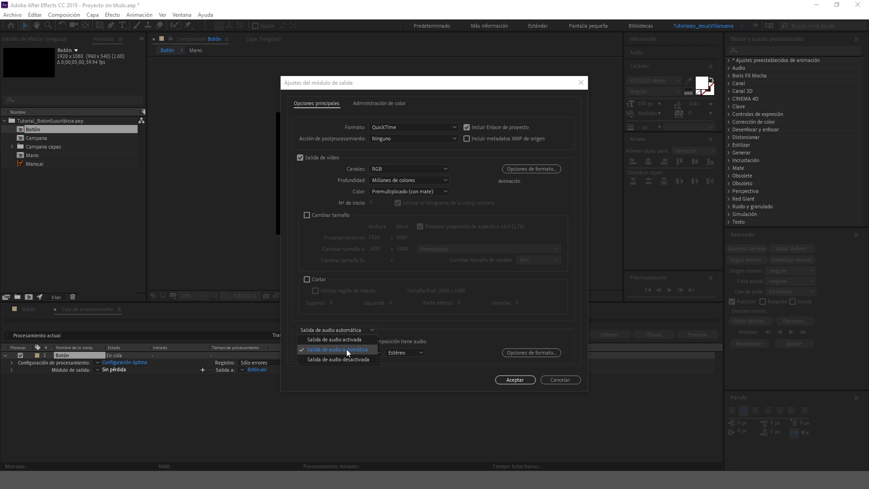
left_click(346, 348)
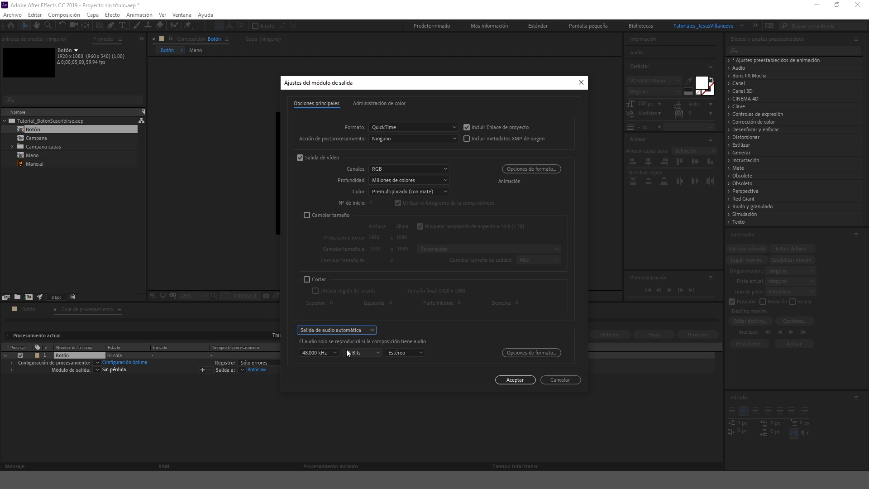
left_click(355, 332)
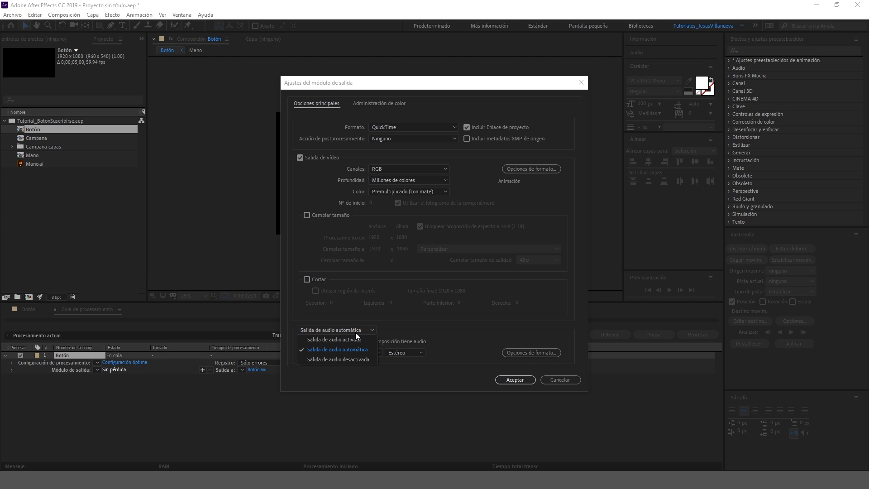
left_click(343, 359)
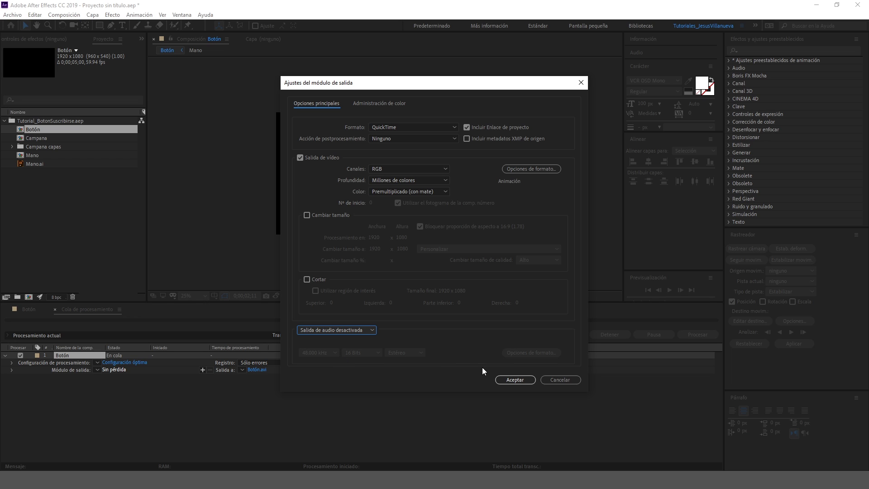
left_click(512, 378)
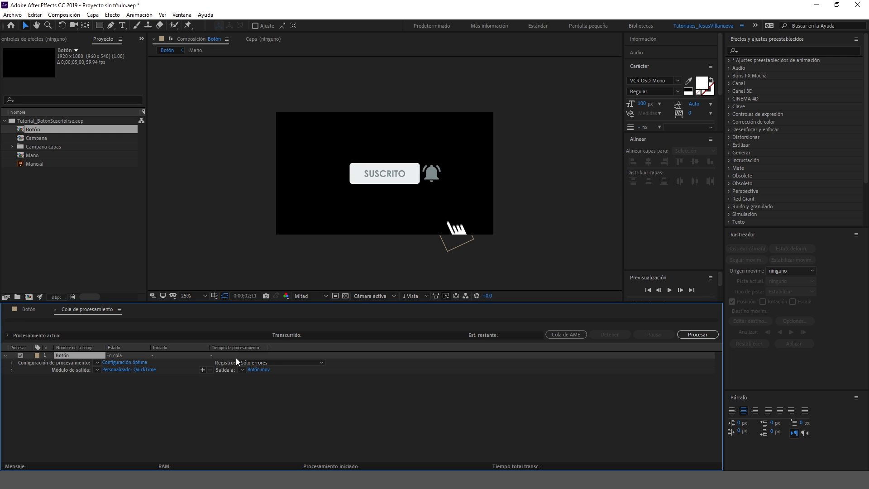
Save the render output as Botón.mov in 37. Videos-Fondo_Transparente and send it to the Media Encoder queue.
left_click(257, 370)
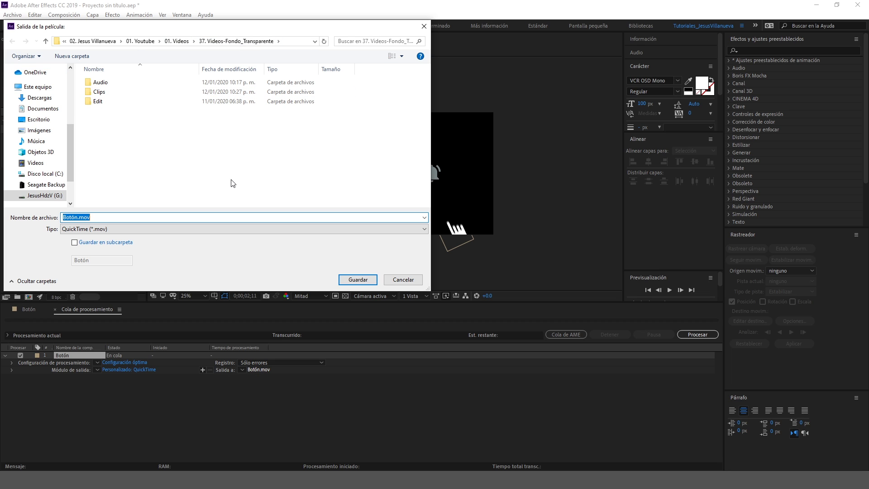
left_click(364, 279)
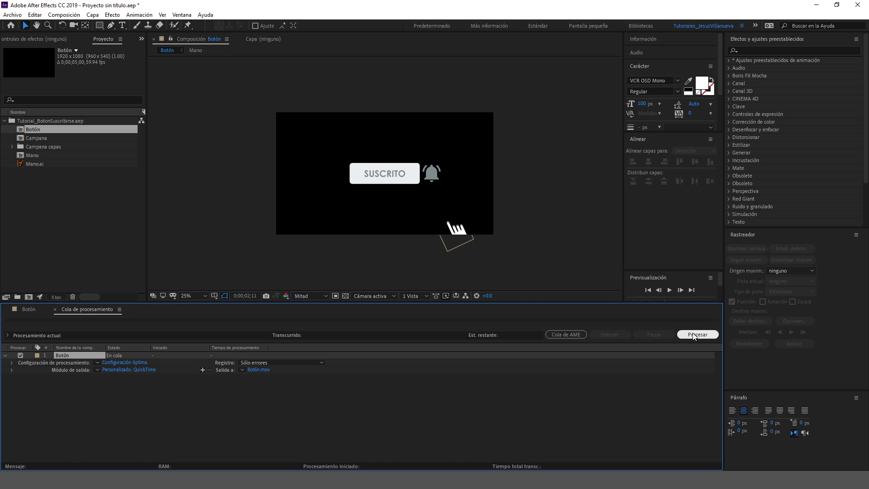
left_click(568, 335)
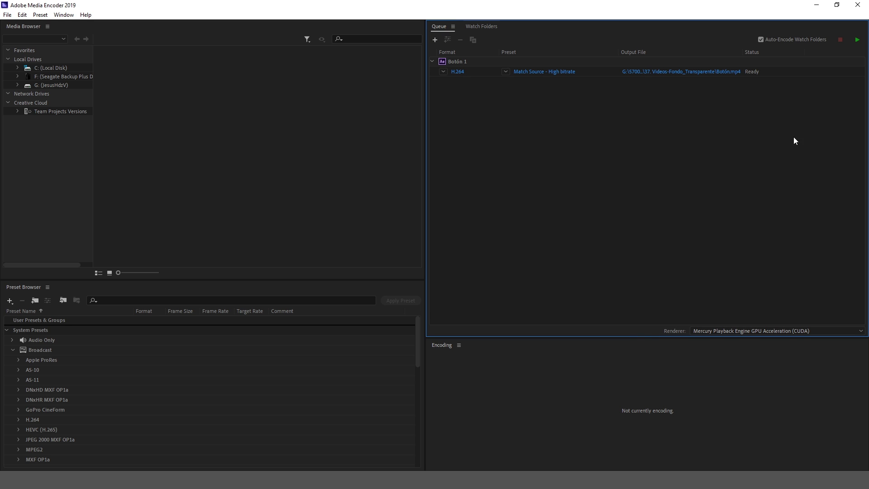
Start the Media Encoder queue to encode Botón as H.264 Botón.mp4.
left_click(858, 45)
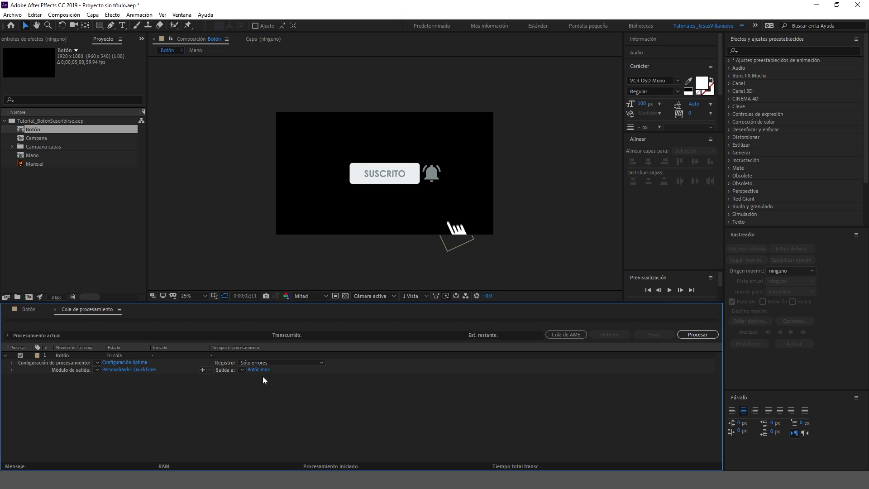
Render Botón.mov from the render queue, then begin a new composition via Composición > Nueva composición.
left_click(699, 335)
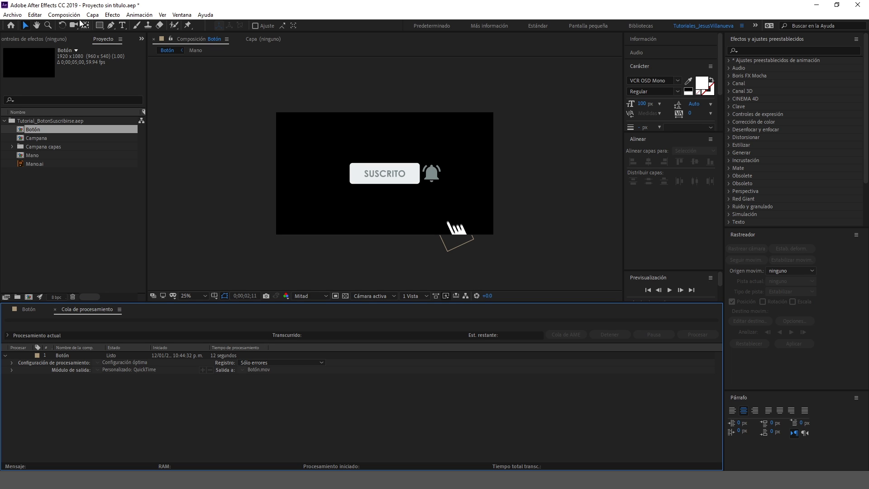
left_click(63, 14)
left_click(69, 32)
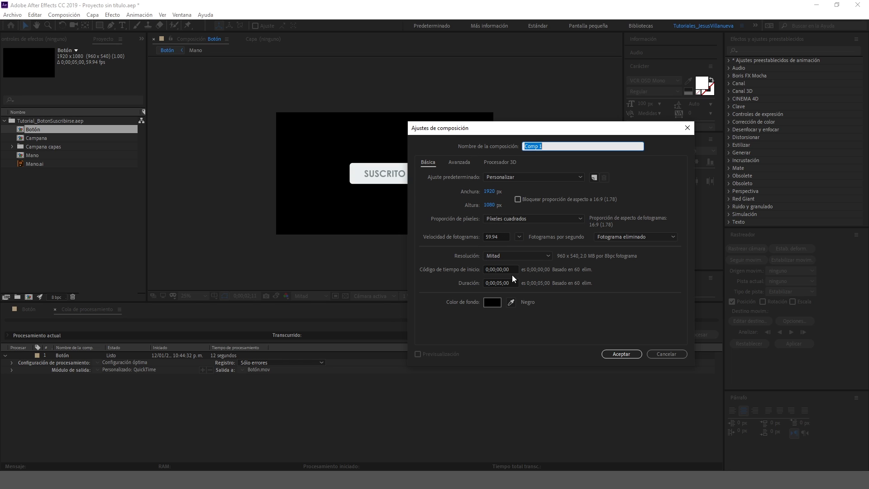
Create Comp 1 at 1920×1080, 59.94 fps, five seconds, and bring up the Import File dialog.
left_click(618, 355)
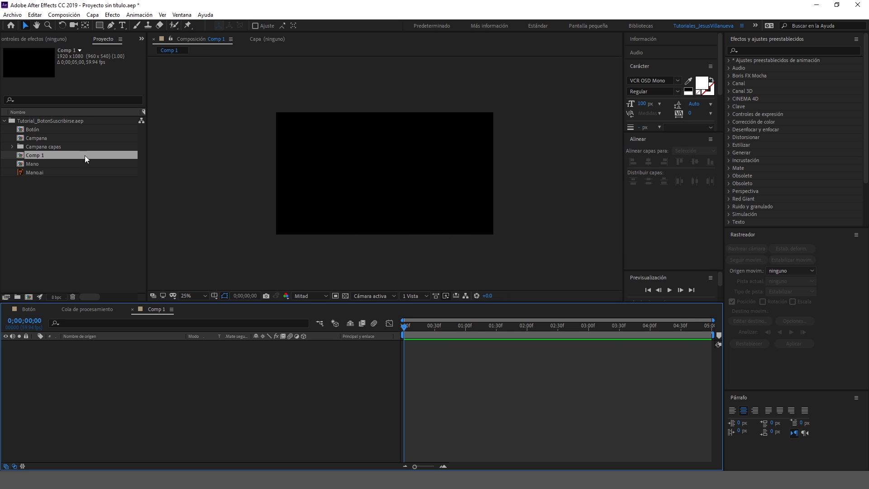
left_click(32, 145)
key("ctrl+i")
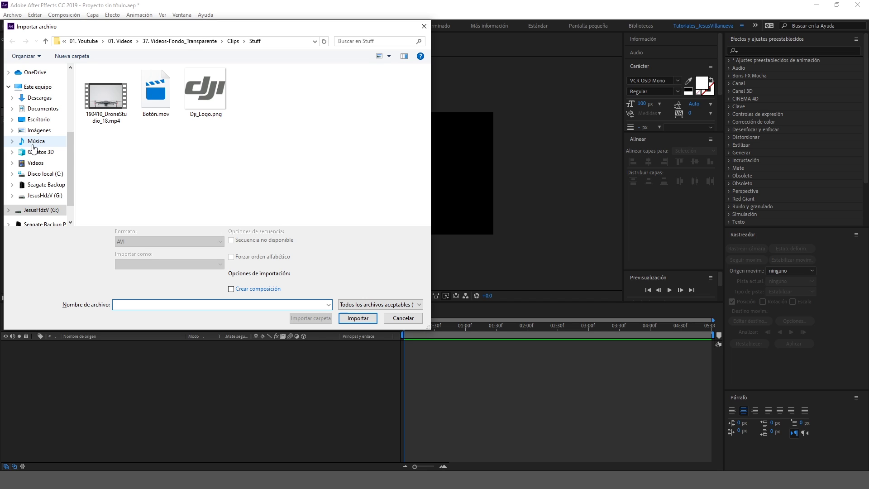
Import 190410_DroneStudio_18.mp4, Botón.mov and Dji_Logo.png from the Stuff folder.
left_click(102, 104)
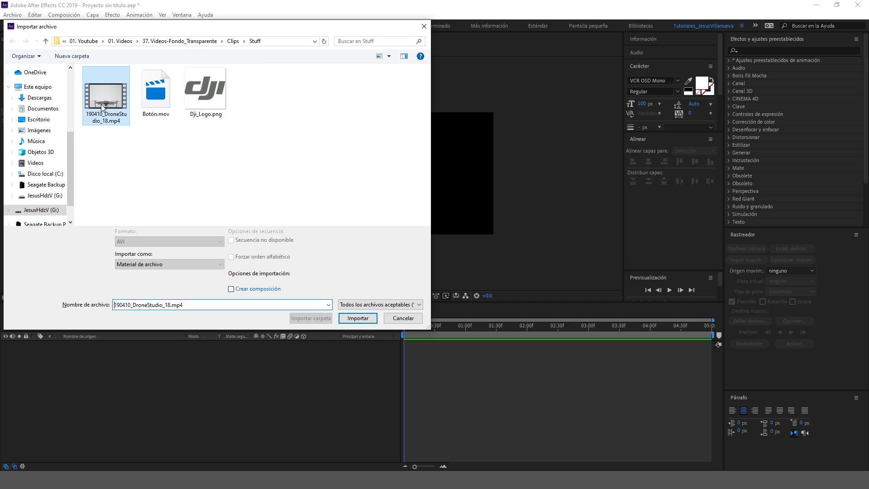
left_click(161, 103)
left_click(200, 93)
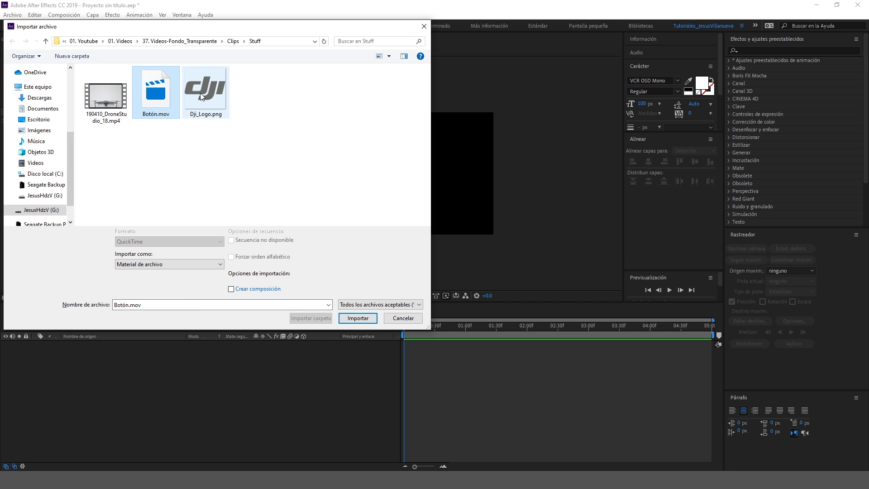
left_click_drag(250, 160, 84, 80)
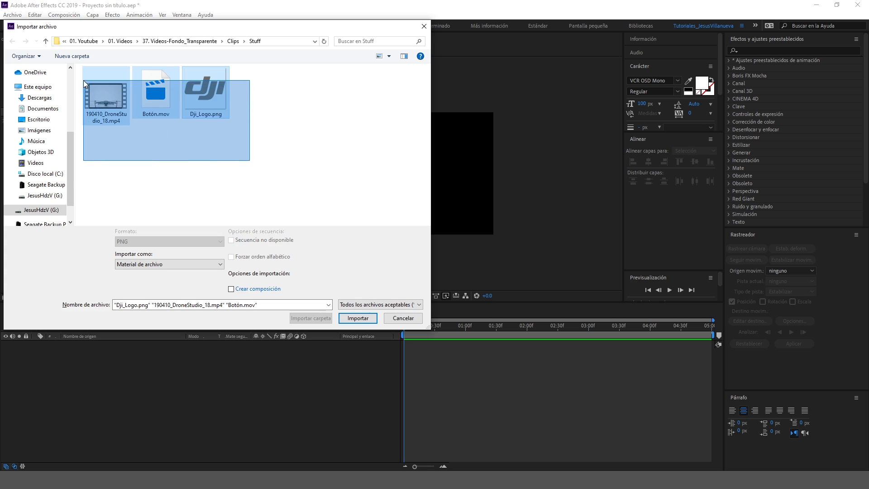
left_click(364, 319)
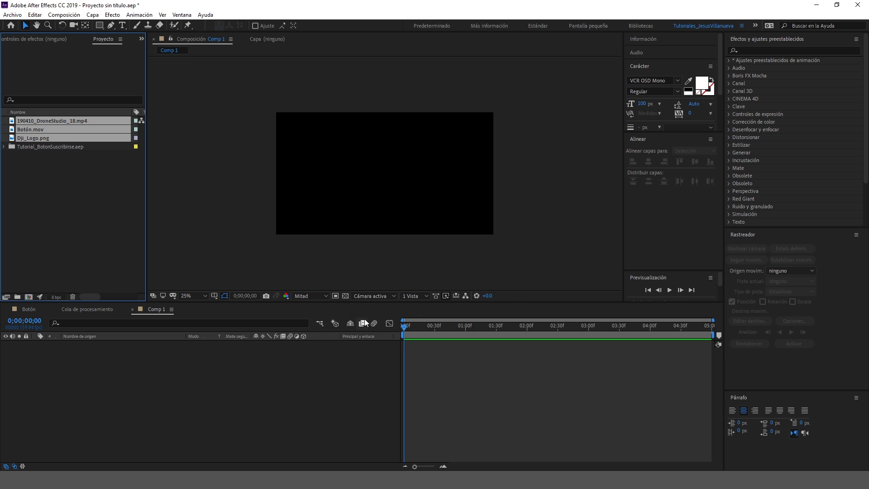
Add the drone clip to Comp 1, trying and undoing a split at 0;00;01;15.
left_click_drag(42, 123, 66, 368)
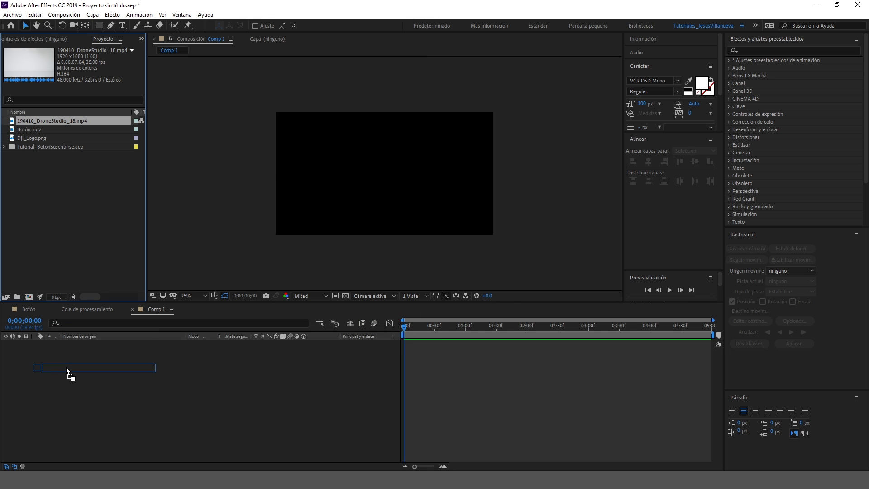
left_click_drag(452, 330, 480, 342)
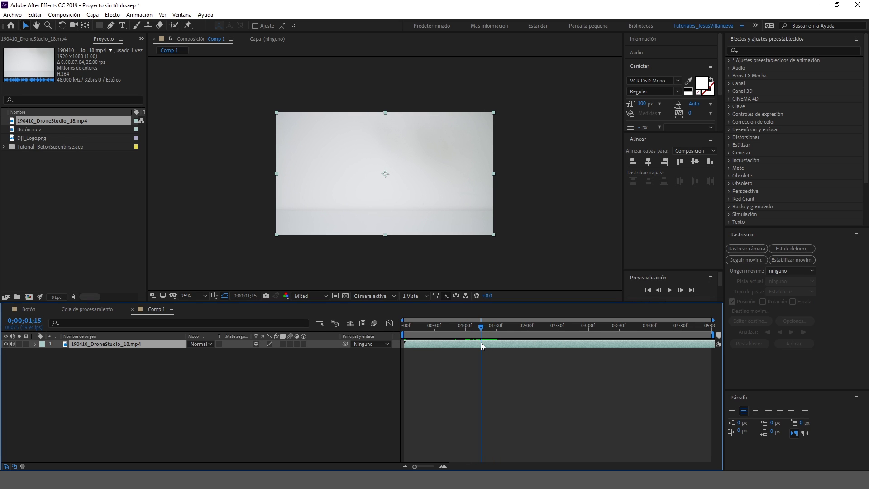
key("ctrl+shift+d")
key("ctrl+z")
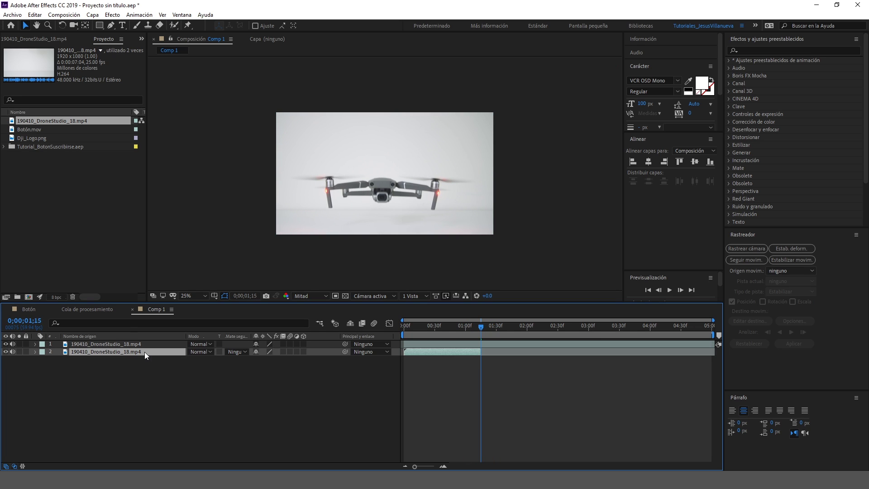
Stack Botón.mov and then Dji_Logo.png above the drone clip in Comp 1.
left_click_drag(40, 129, 88, 341)
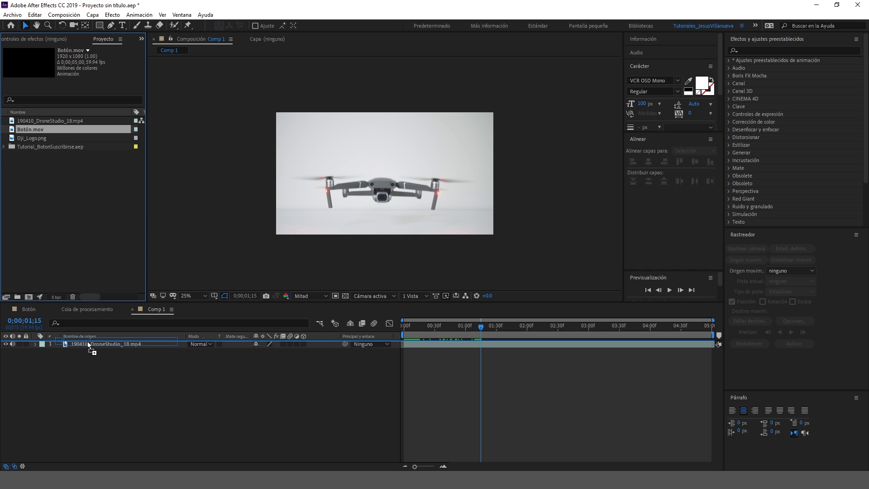
left_click_drag(88, 340, 88, 342)
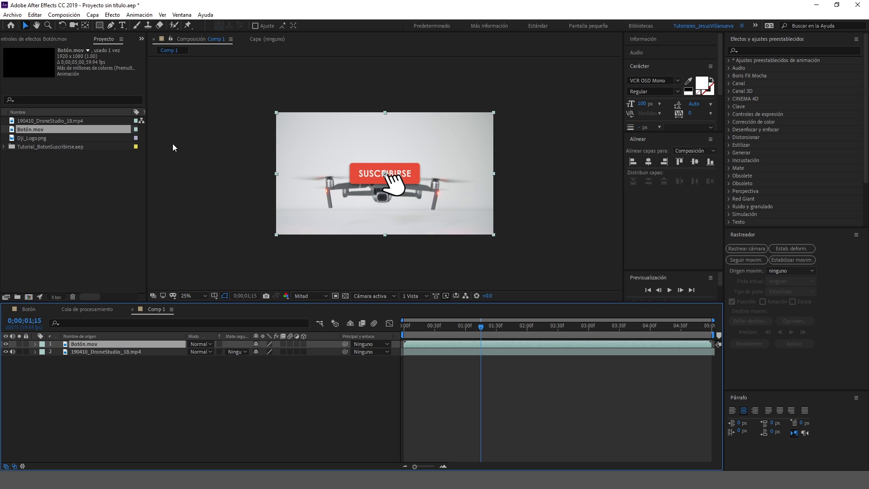
left_click_drag(32, 135, 82, 340)
Set the DJI logo layer's Y position to 250.
key("p")
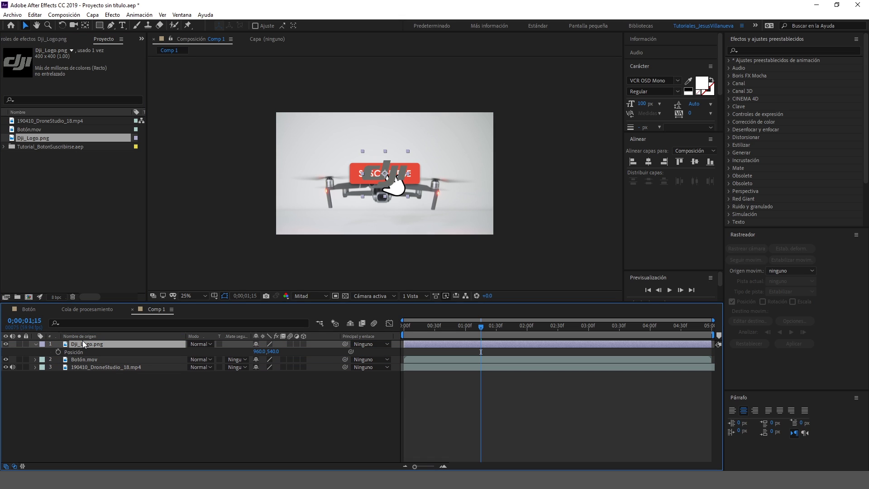
left_click(273, 351)
type("250")
key("Return")
Keyframe the logo's opacity at 0% at 2:00 and 100% at 2:15.
left_click(528, 331)
key("alt+shift+t")
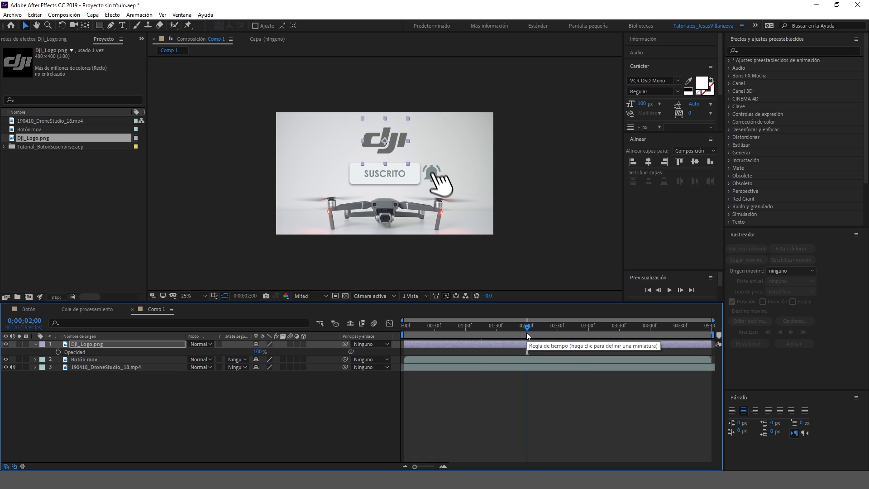
left_click_drag(257, 352, 139, 353)
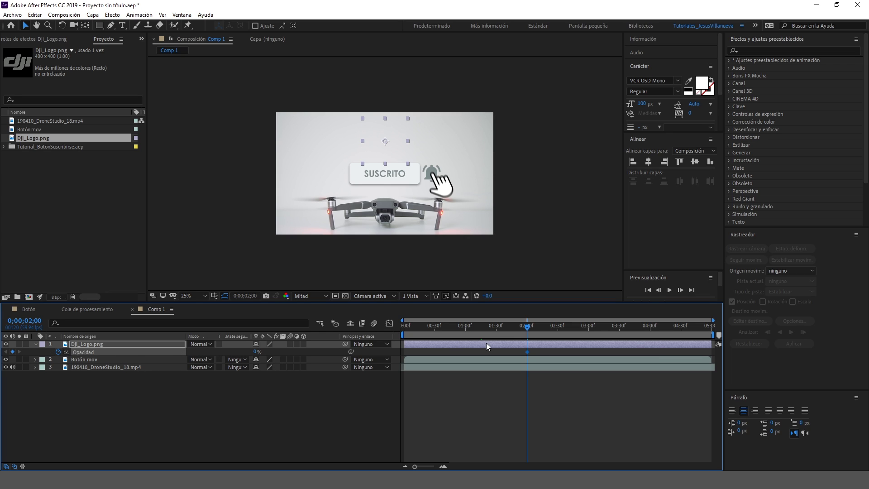
left_click(543, 327)
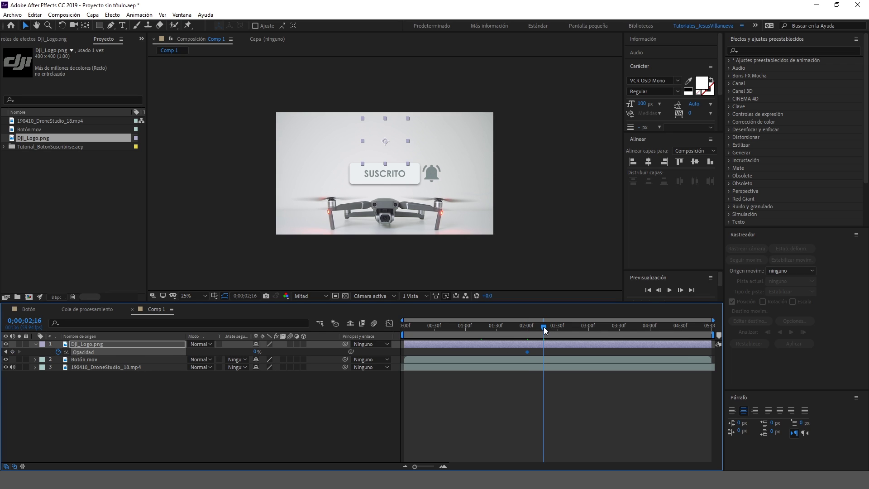
left_click_drag(256, 352, 304, 352)
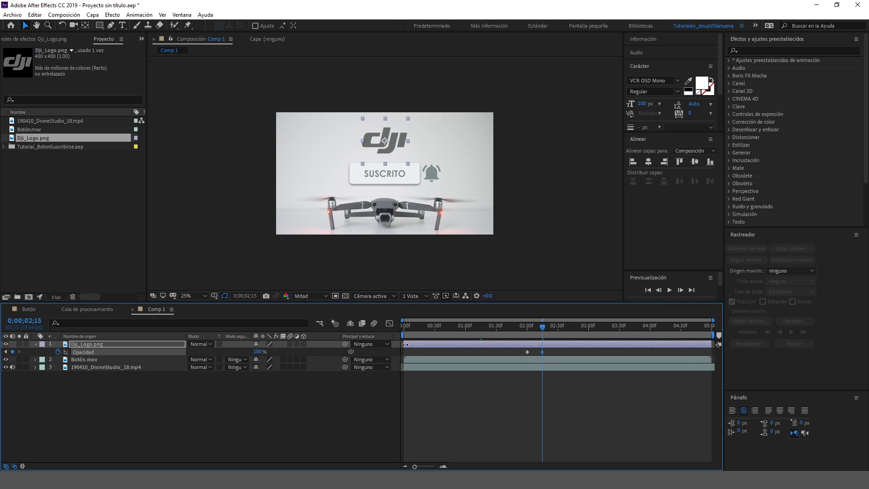
Preview the composition from the start to check the logo fade.
left_click(408, 331)
left_click_drag(408, 331, 384, 331)
key("space")
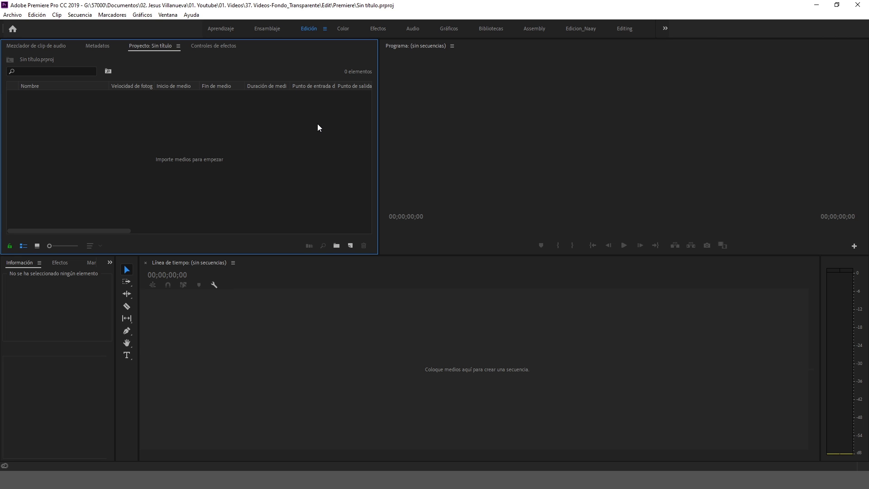
Create a new sequence, Secuencia 01, in Premiere Pro.
left_click(12, 15)
mouse_move(20, 27)
left_click(190, 46)
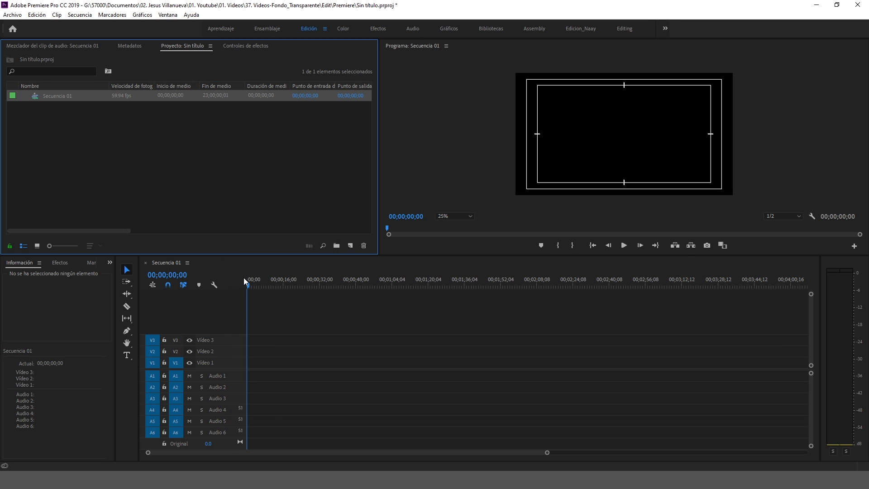
left_click(213, 180)
Import the drone clip, Botón.mov and Dji_Logo.png from the Stuff folder.
key("ctrl+i")
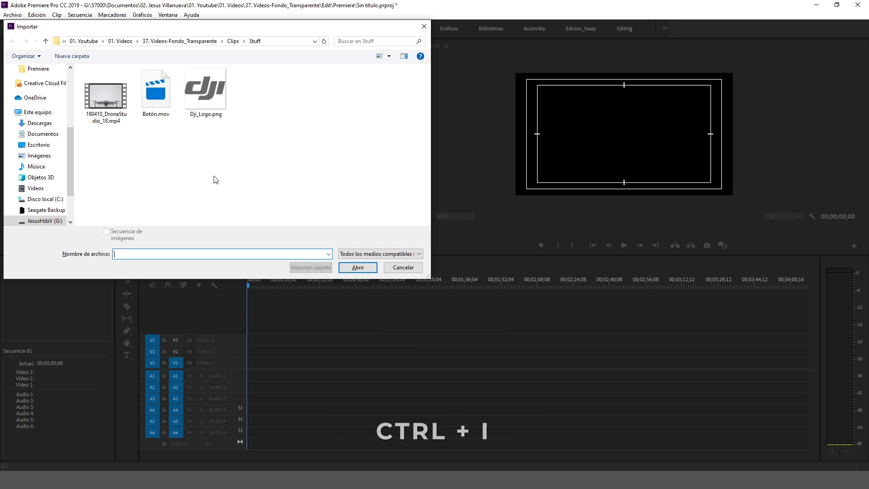
left_click_drag(155, 109, 118, 91)
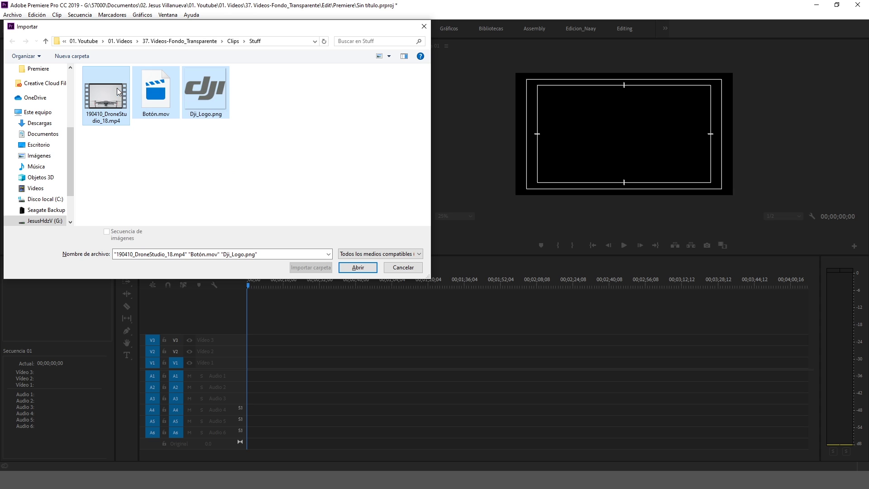
left_click(359, 268)
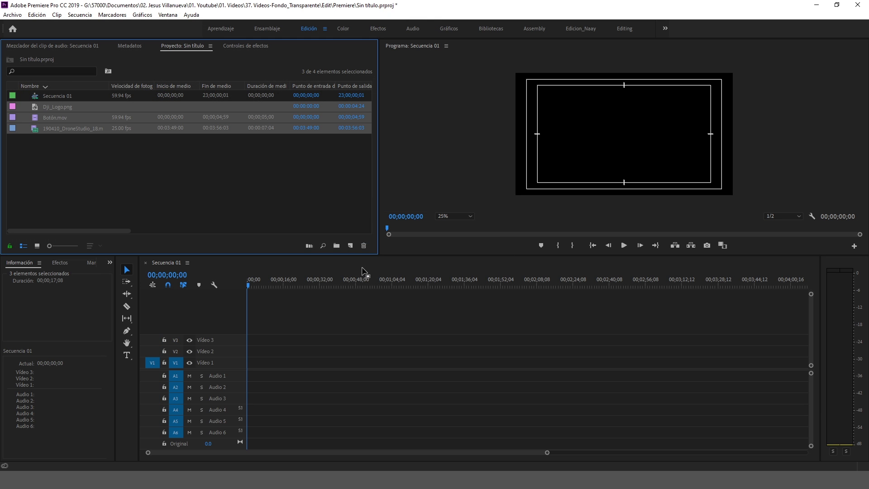
Place the drone clip on V1 and Botón.mov on V2 at the start, checking the overlay at 2;07.
left_click(193, 172)
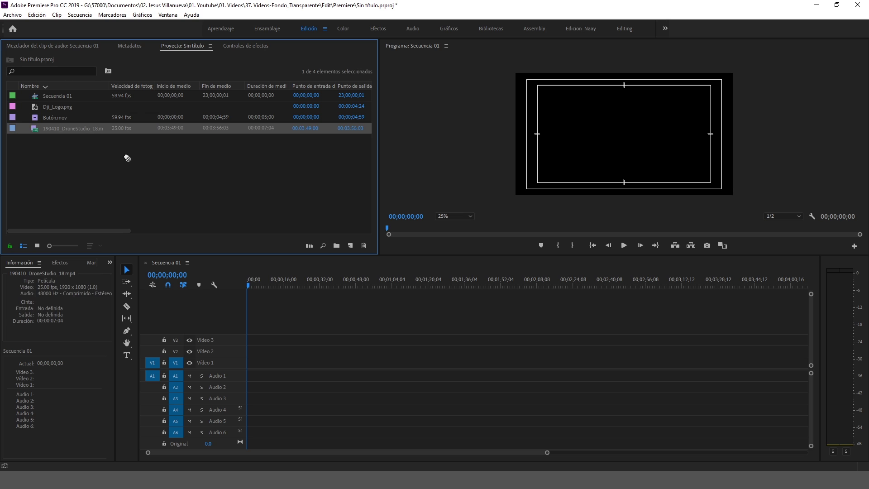
left_click_drag(91, 129, 277, 375)
key("equal")
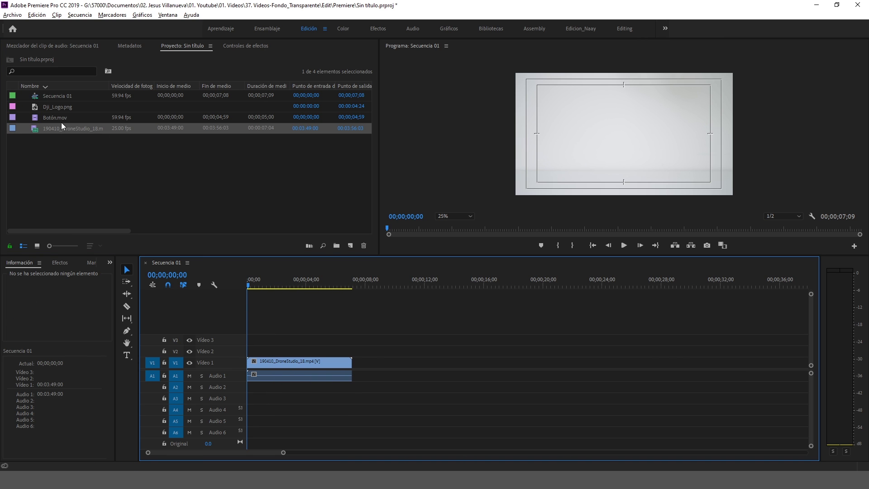
left_click_drag(56, 118, 248, 356)
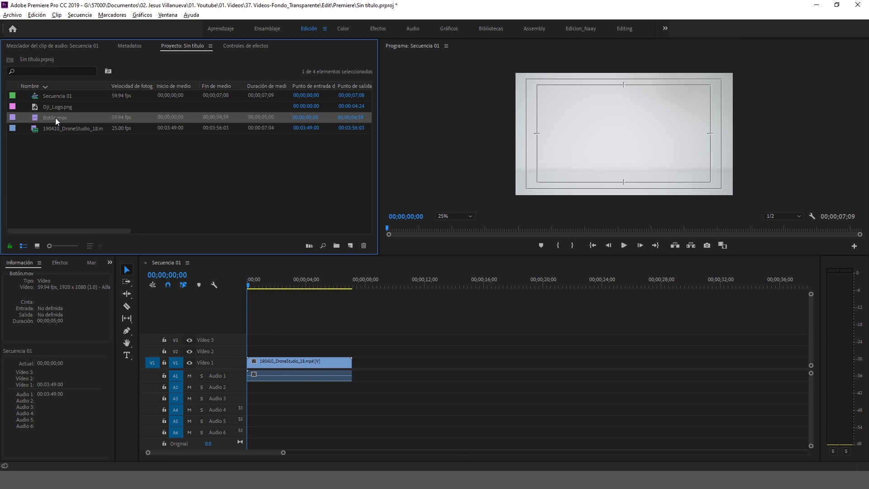
left_click(256, 361)
left_click_drag(256, 286, 280, 289)
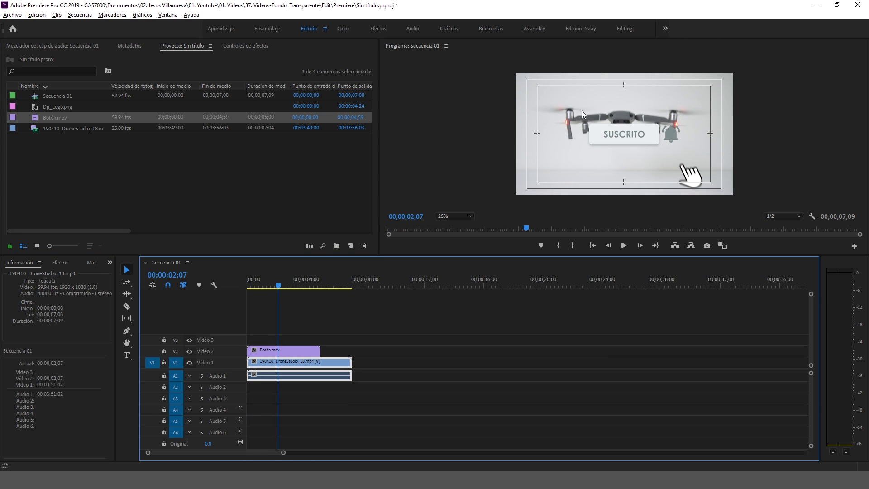
Put Dji_Logo.png on V3 at the start and set its vertical position to 250.
left_click_drag(50, 107, 266, 343)
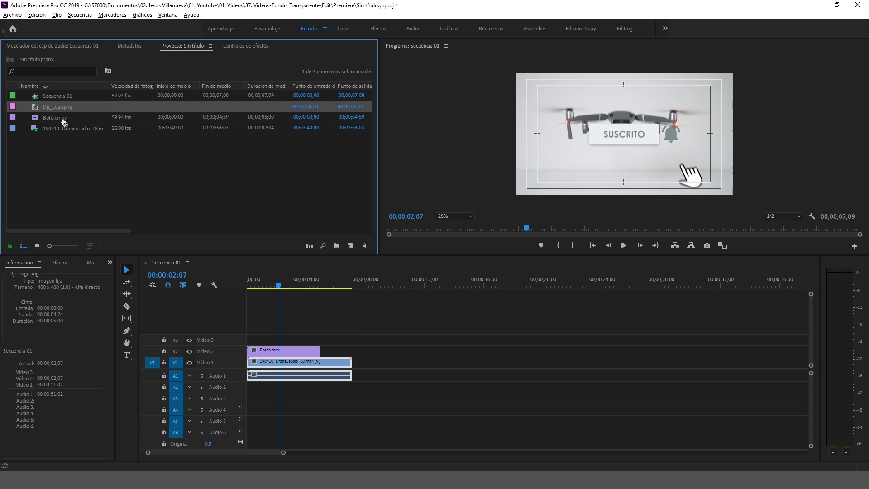
left_click(266, 342)
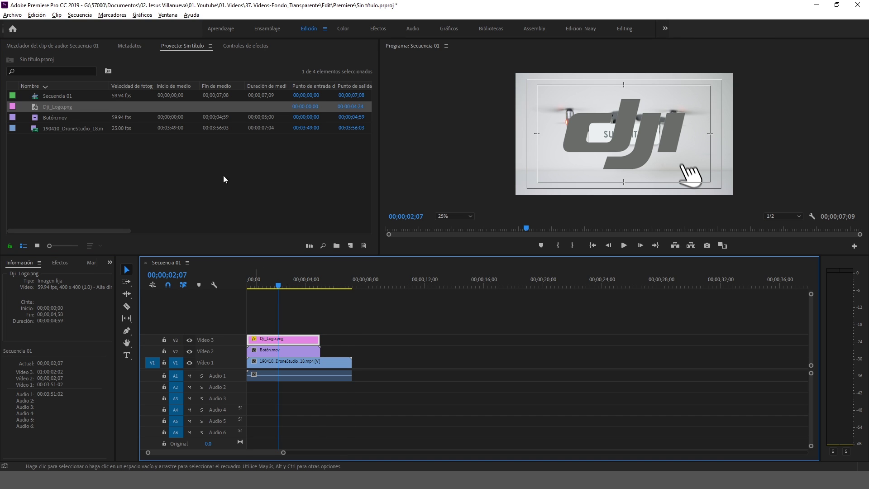
left_click(239, 46)
key("Return")
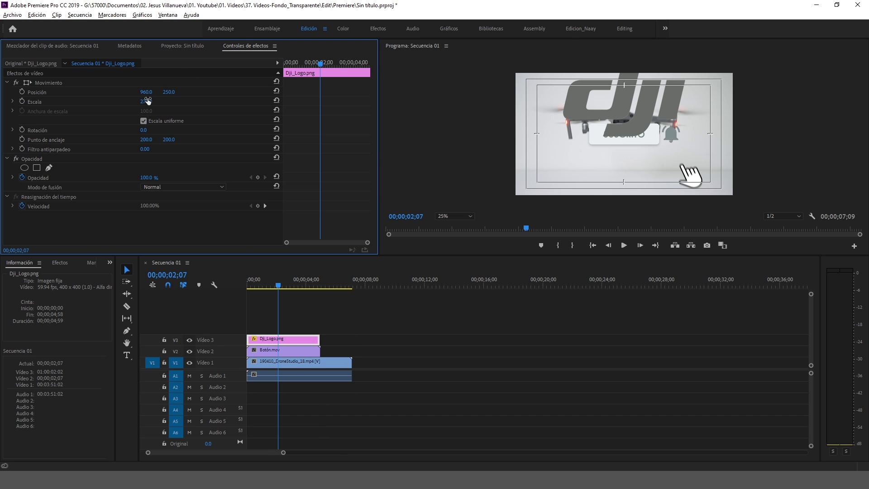
Set the logo's scale to 100, keyframe opacity 0% at 1;56 and 100% at 2;29, and play back.
type("00")
key("Return")
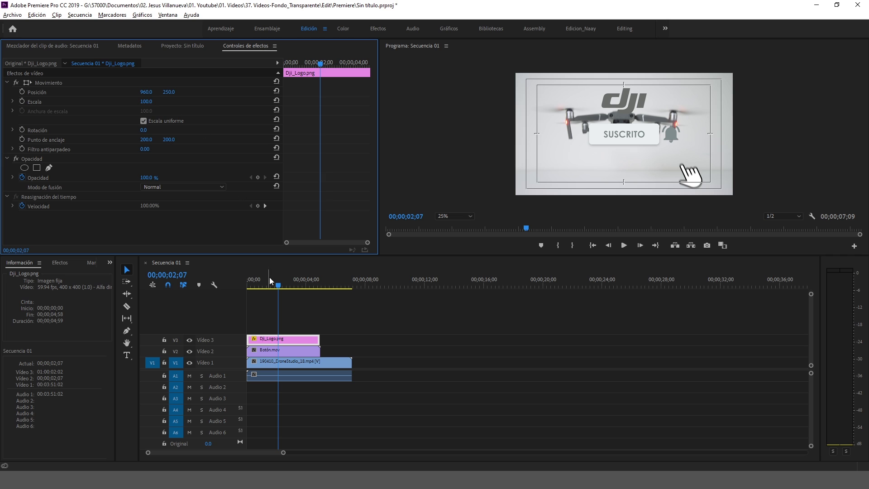
left_click_drag(286, 286, 275, 291)
left_click(257, 177)
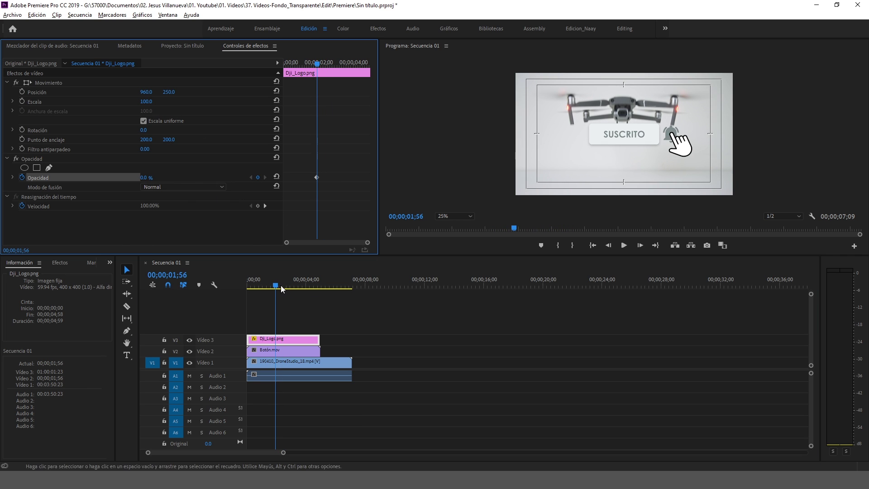
left_click_drag(277, 286, 285, 287)
left_click(167, 202)
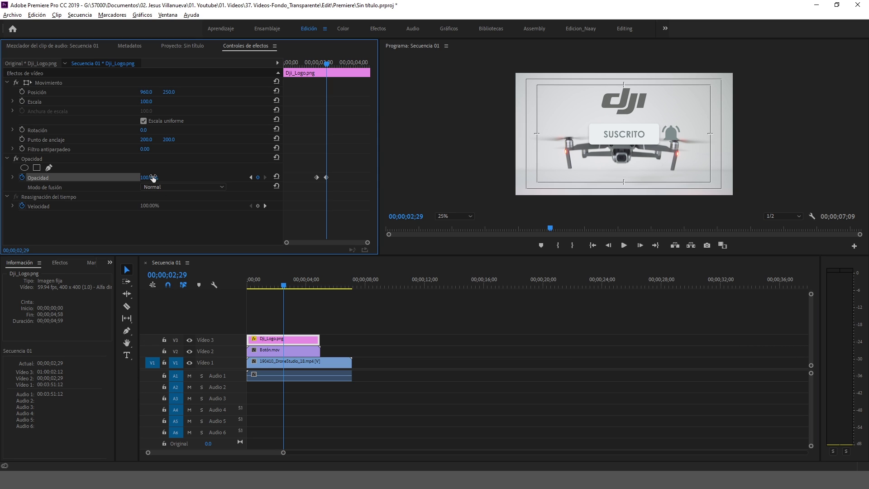
left_click_drag(256, 287, 222, 279)
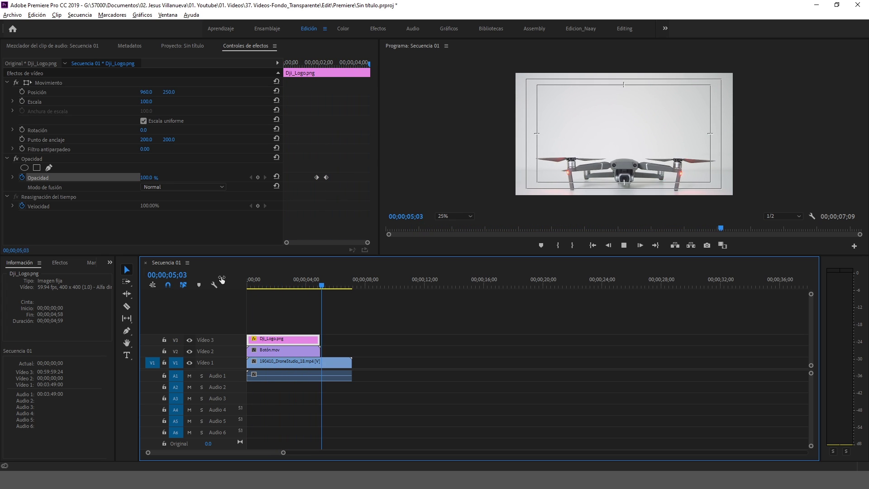
key("space")
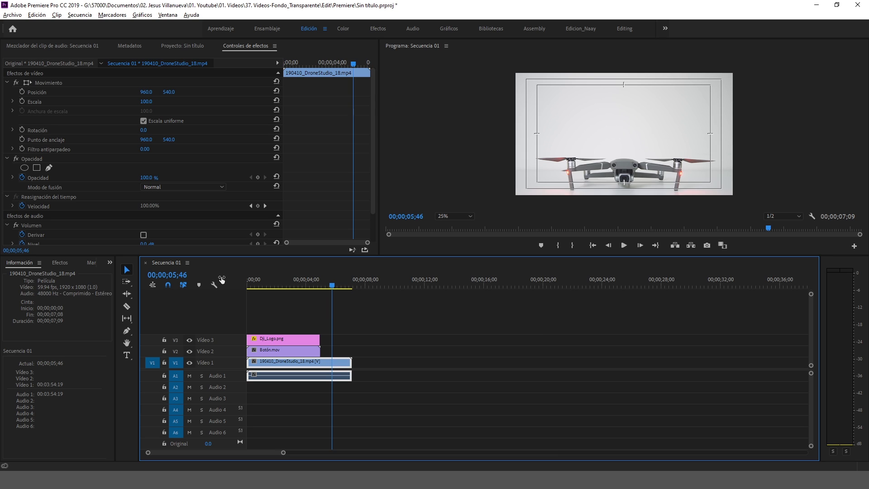
left_click(284, 283)
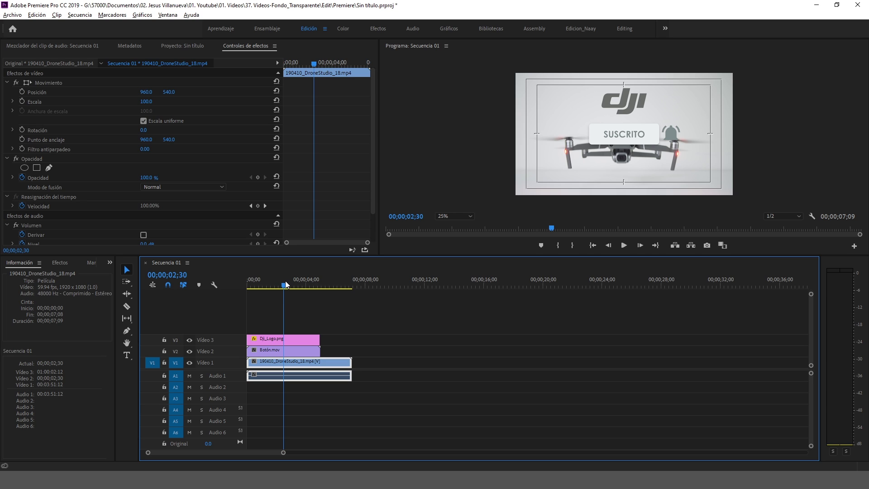
left_click_drag(286, 284, 274, 288)
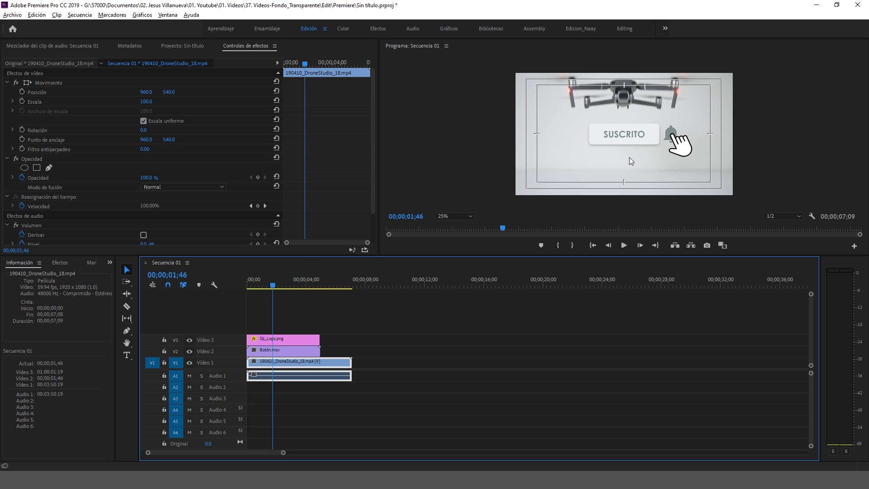
left_click_drag(275, 286, 270, 286)
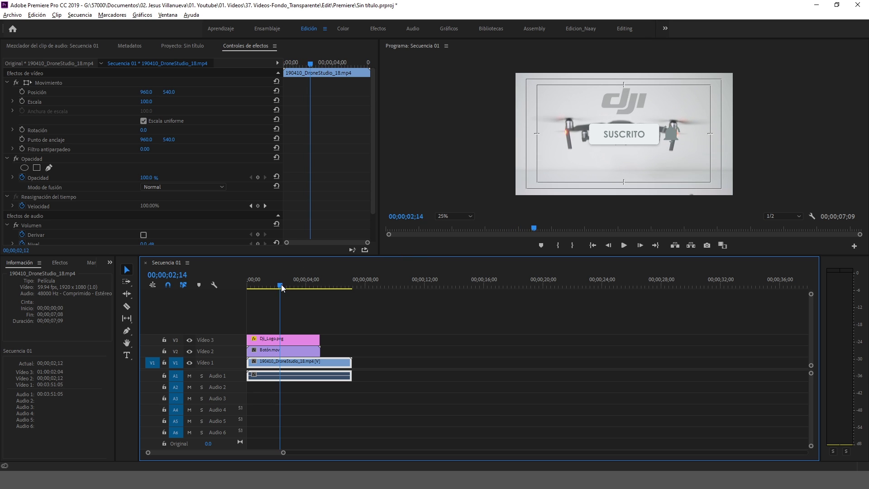